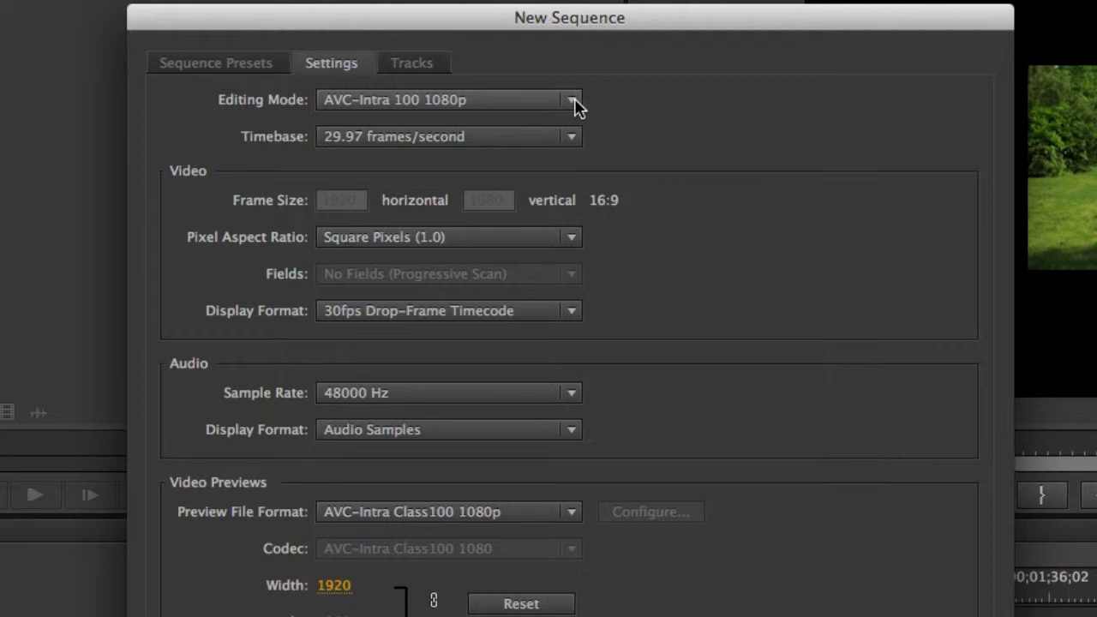
# Try the AVC-Intra 50 1080p editing mode, checking its pixel aspect ratio options, and the AVCHD 1080i anamorphic editing mode
pyautogui.click(572, 103)
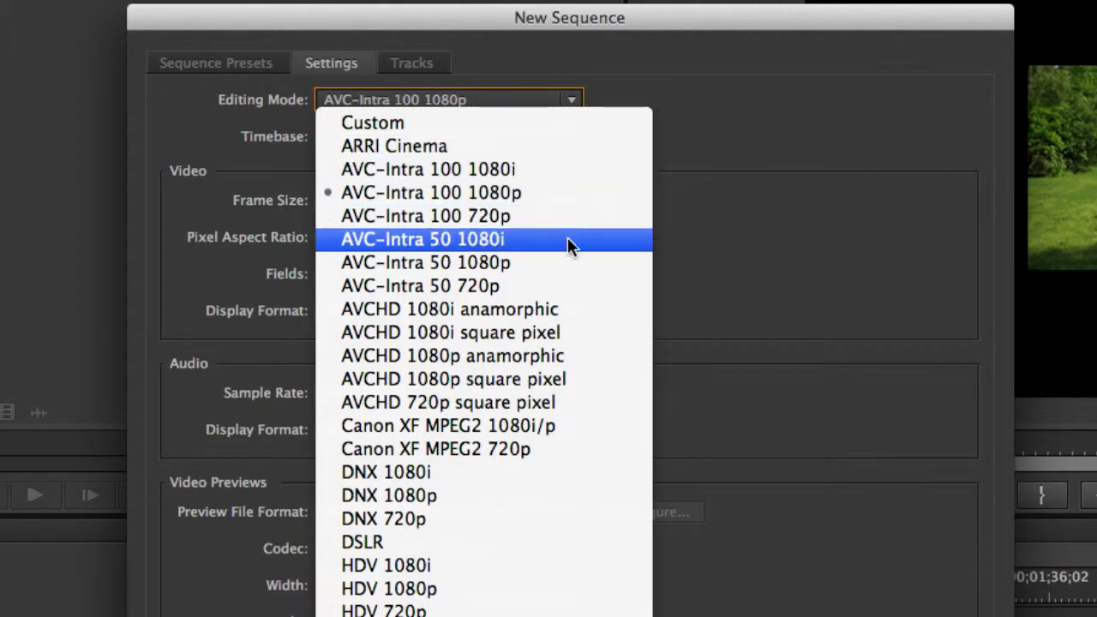
pyautogui.click(567, 263)
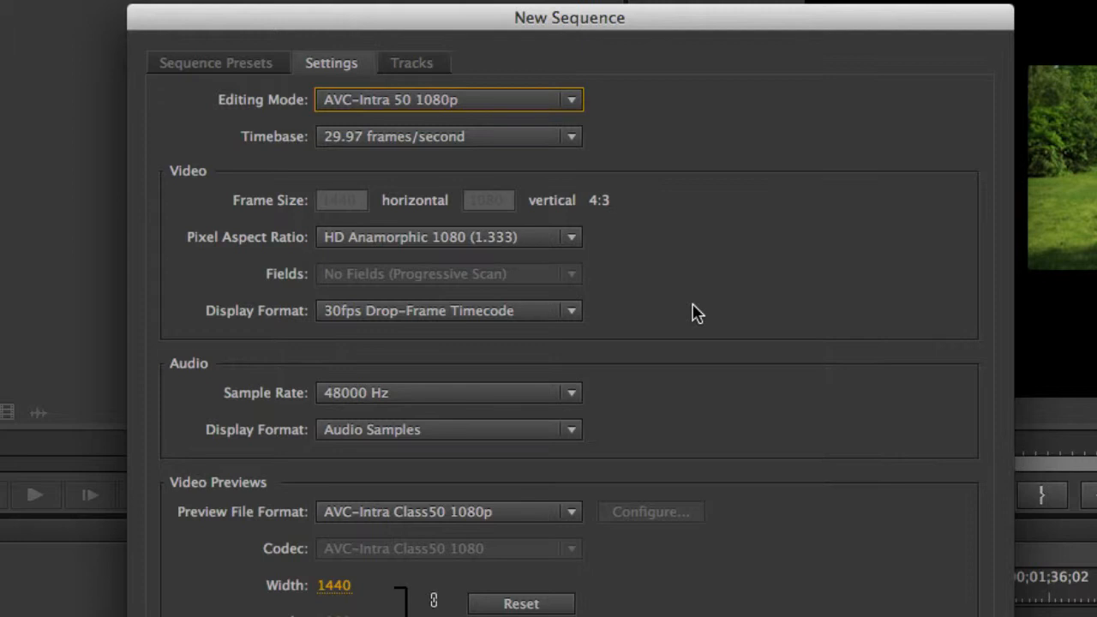
pyautogui.click(352, 205)
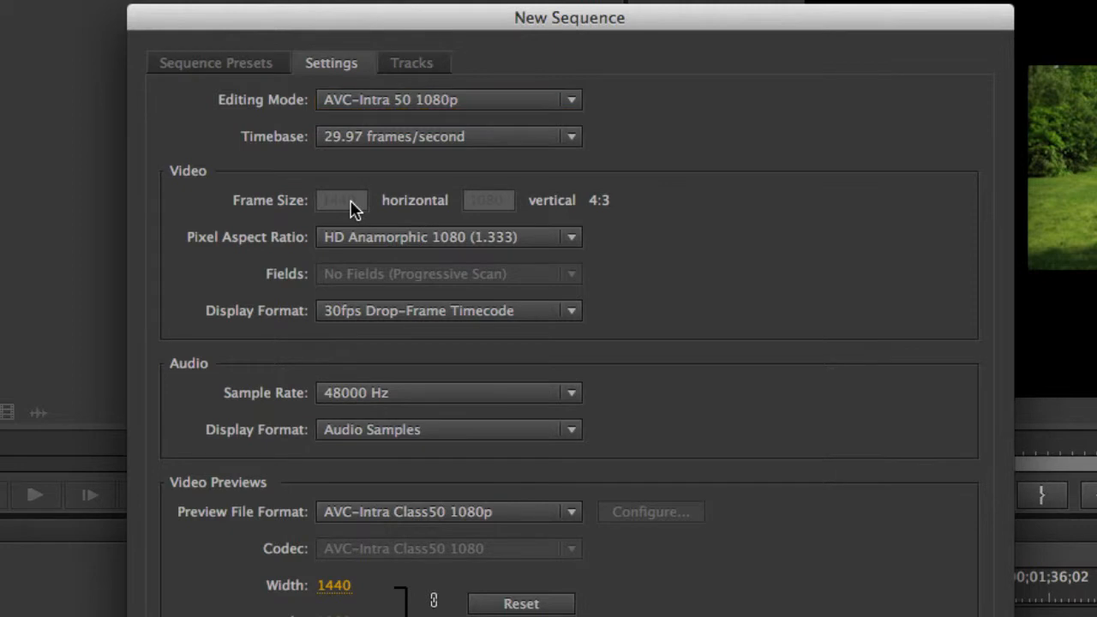
pyautogui.click(572, 245)
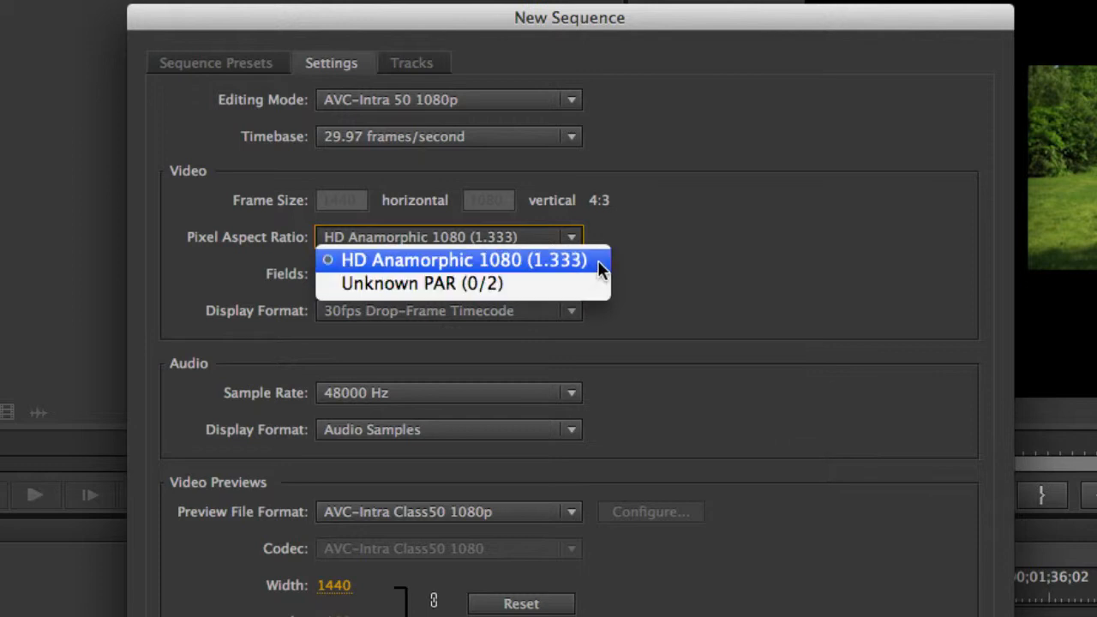
pyautogui.click(726, 292)
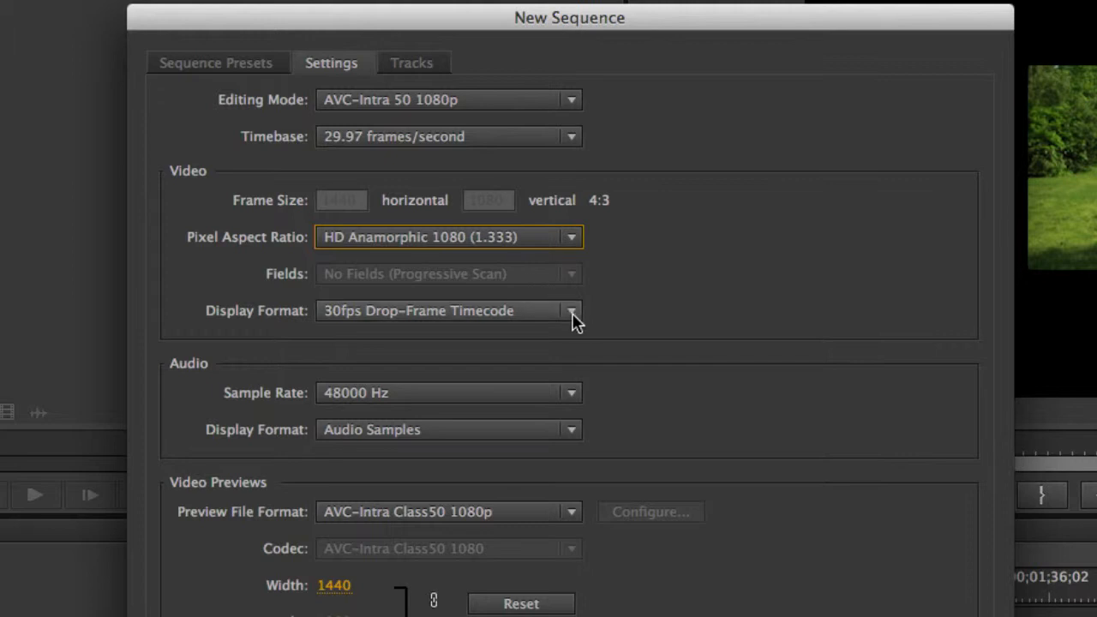
pyautogui.click(567, 100)
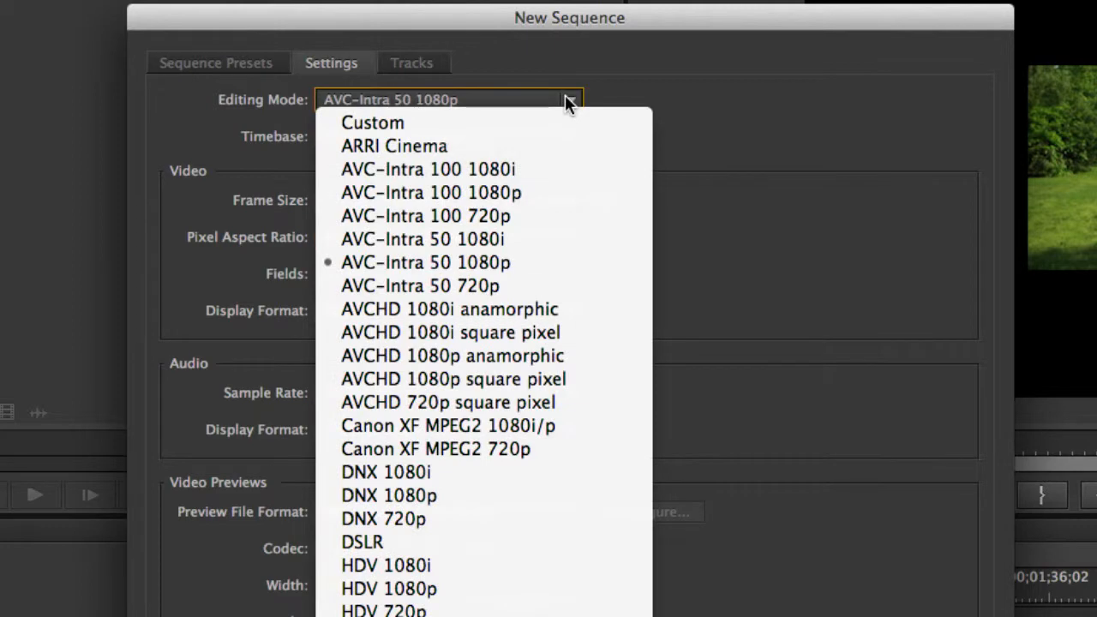
pyautogui.click(556, 310)
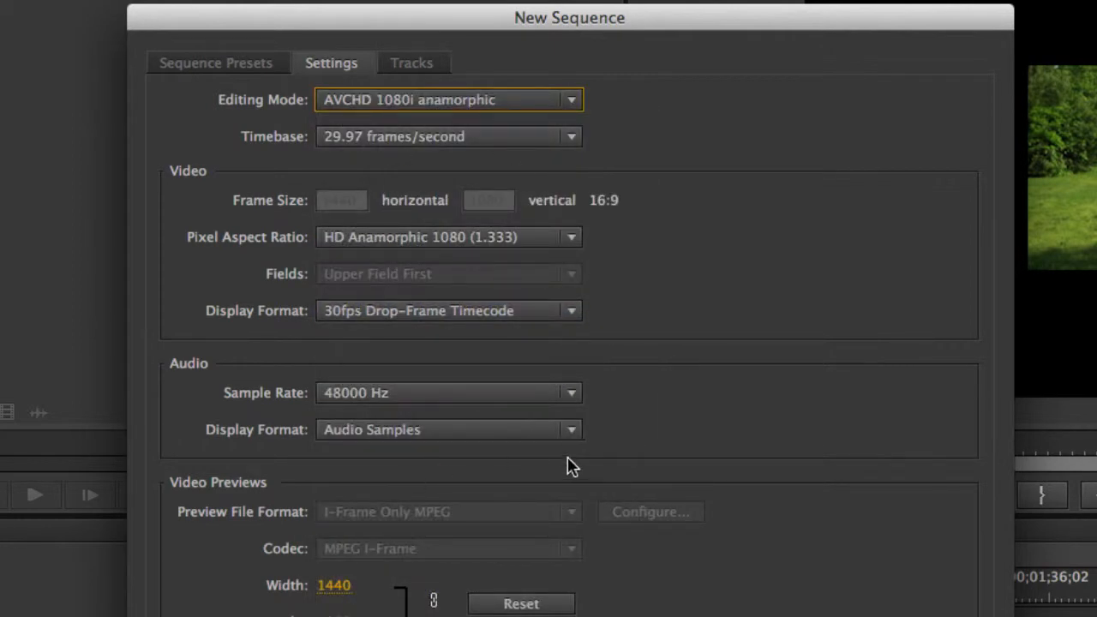
# Set the new sequence's editing mode to Custom and review the timebase options, keeping 29.97 frames/second
pyautogui.click(572, 100)
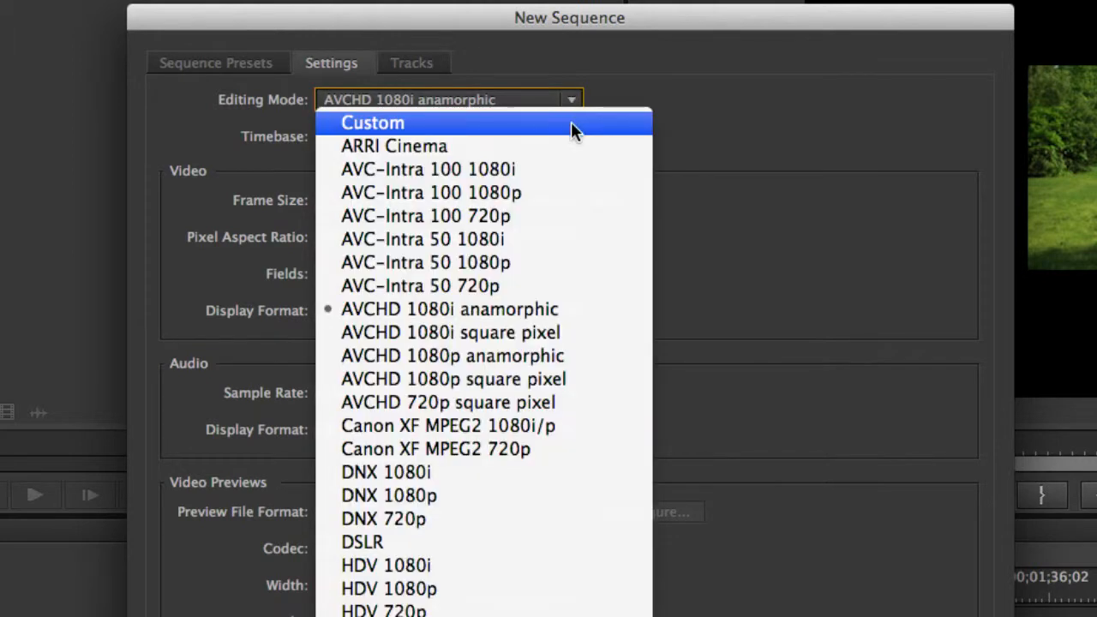
pyautogui.click(571, 122)
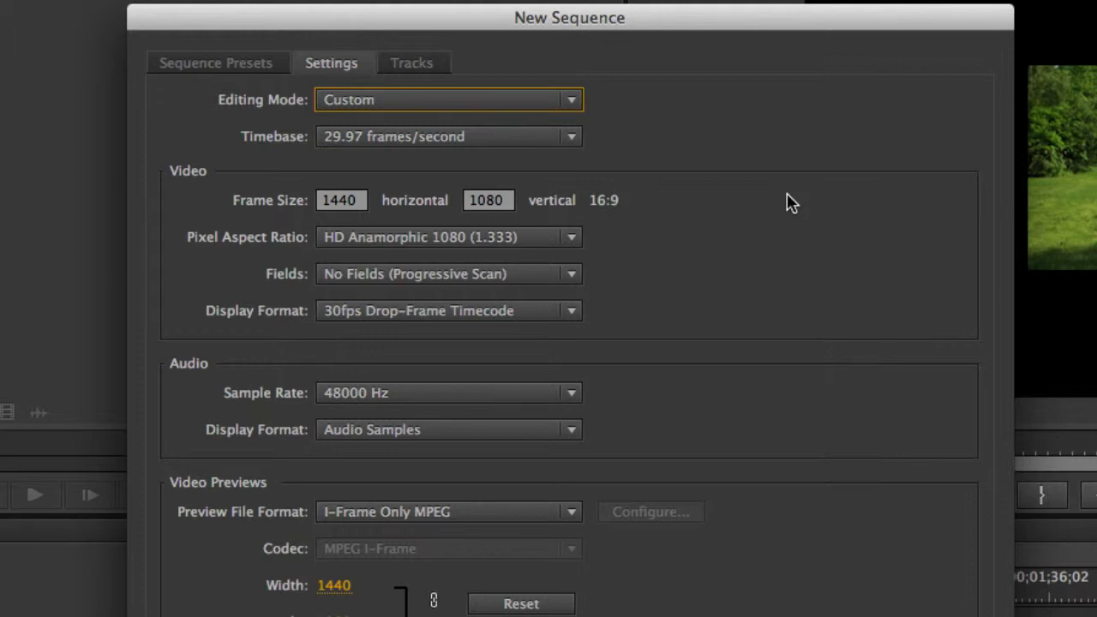
pyautogui.click(572, 139)
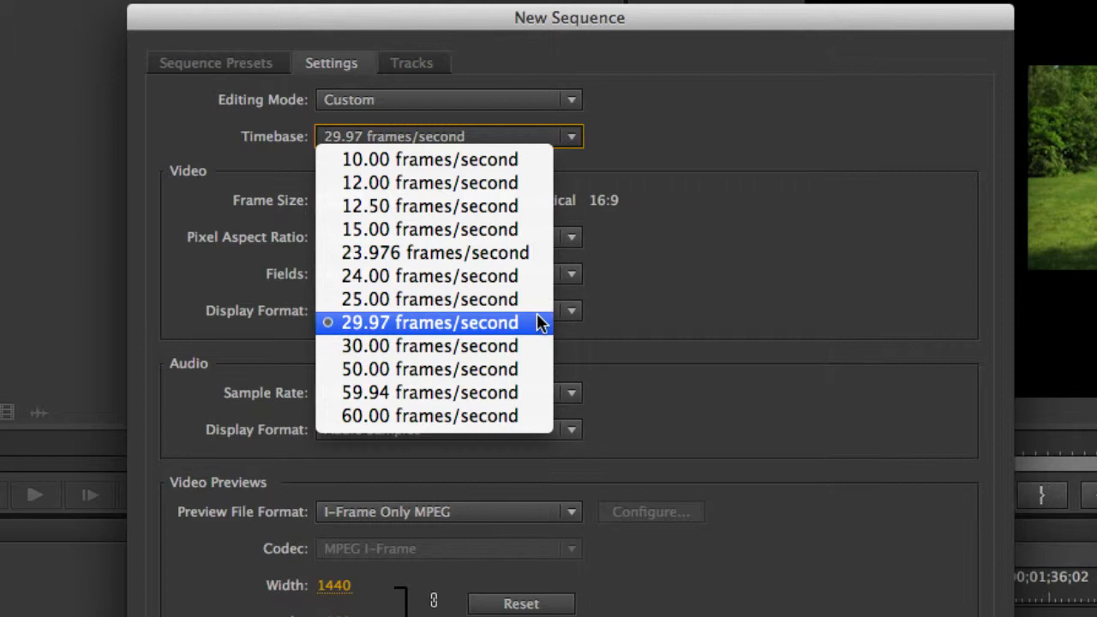
pyautogui.click(707, 314)
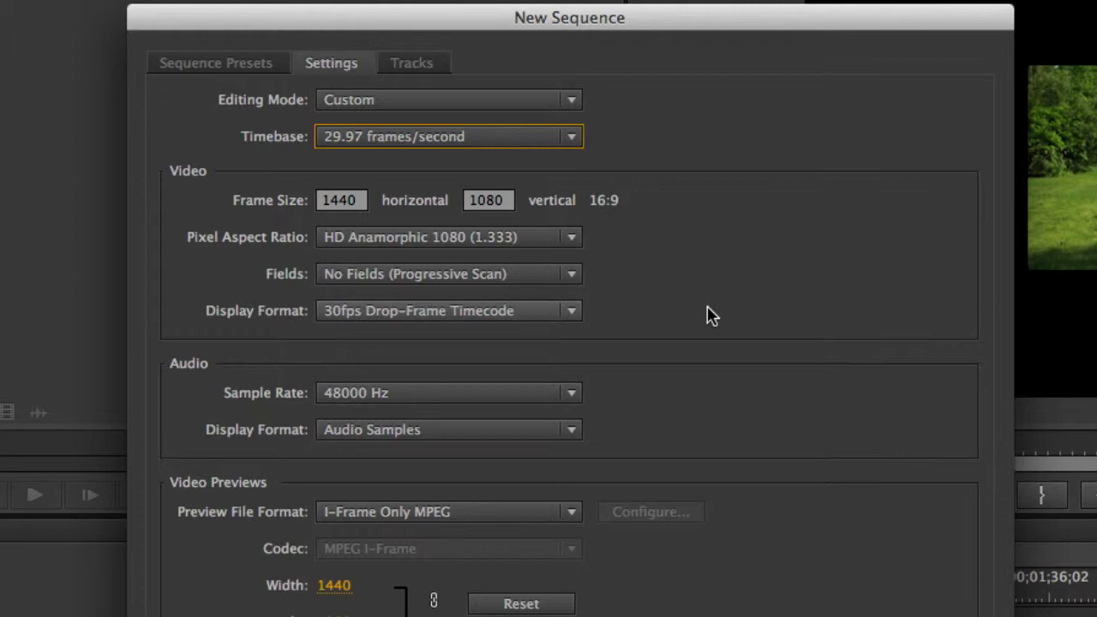
# Set the horizontal frame size to 1920 and the pixel aspect ratio to Square Pixels (1.0)
pyautogui.moveTo(369, 198); pyautogui.dragTo(309, 200)
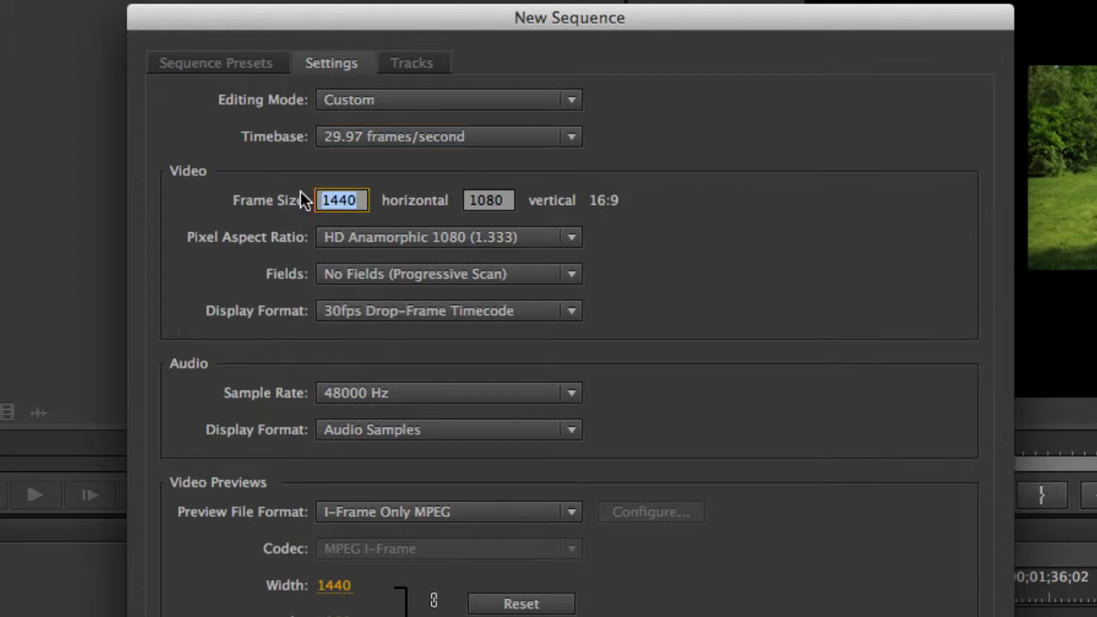
pyautogui.write('1920')
pyautogui.click(665, 265)
pyautogui.click(572, 237)
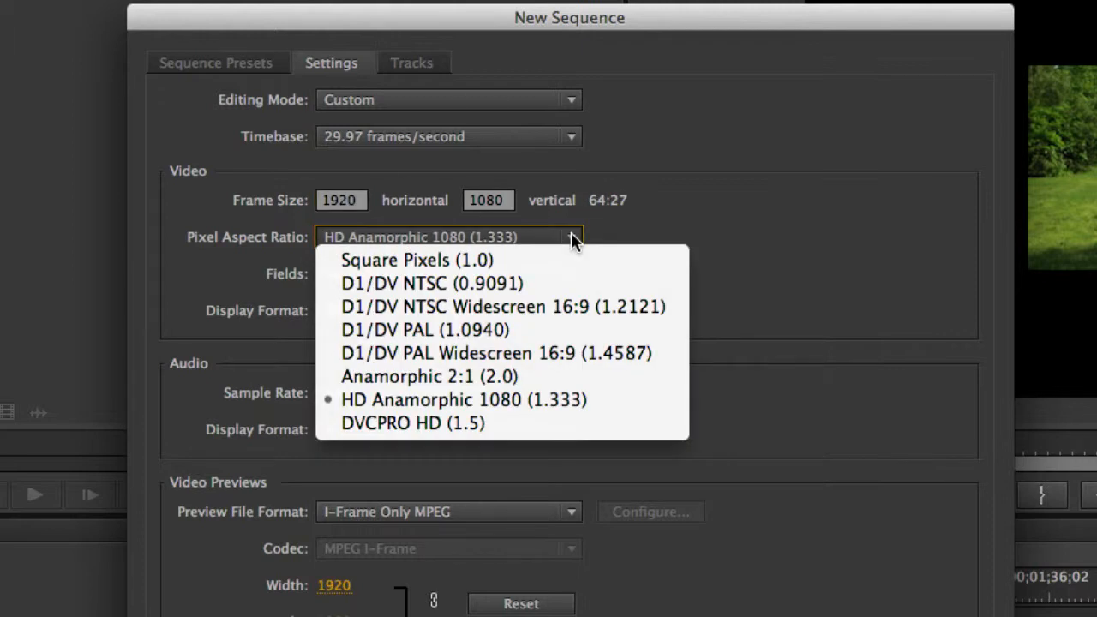
pyautogui.click(571, 261)
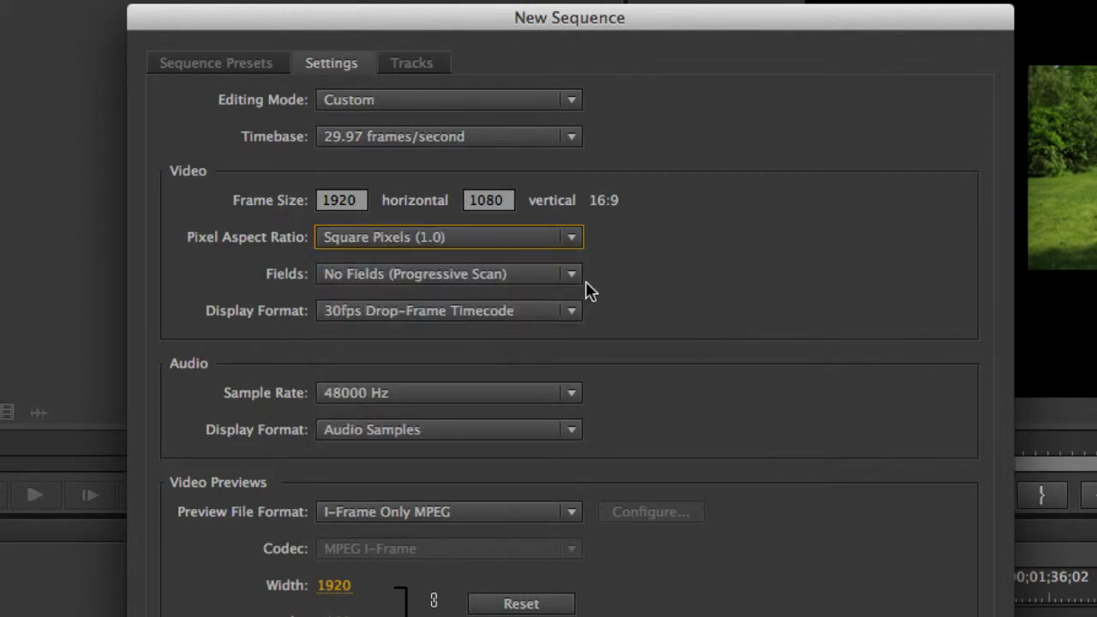
# Review the field order and video display format options, keeping No Fields (Progressive Scan) and 30fps Drop-Frame Timecode
pyautogui.click(569, 274)
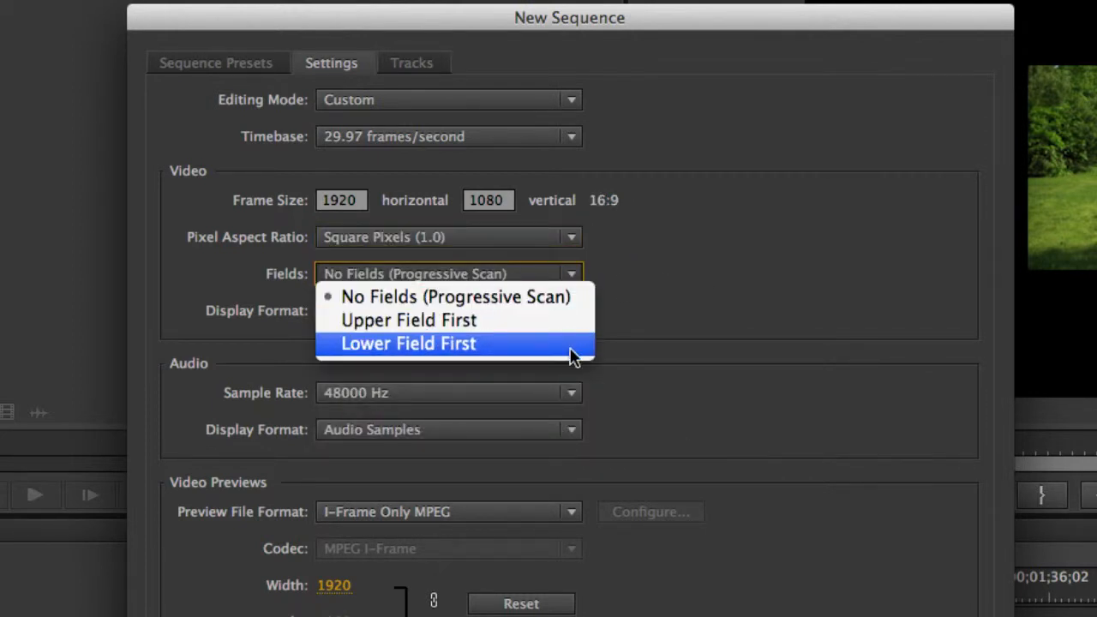
pyautogui.click(574, 298)
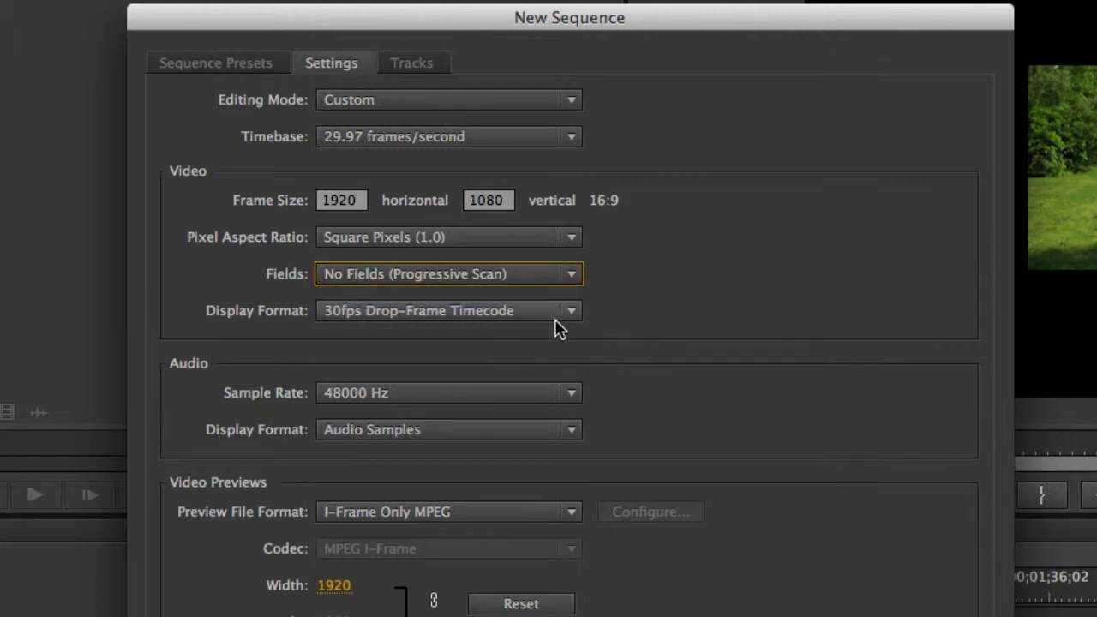
pyautogui.click(561, 312)
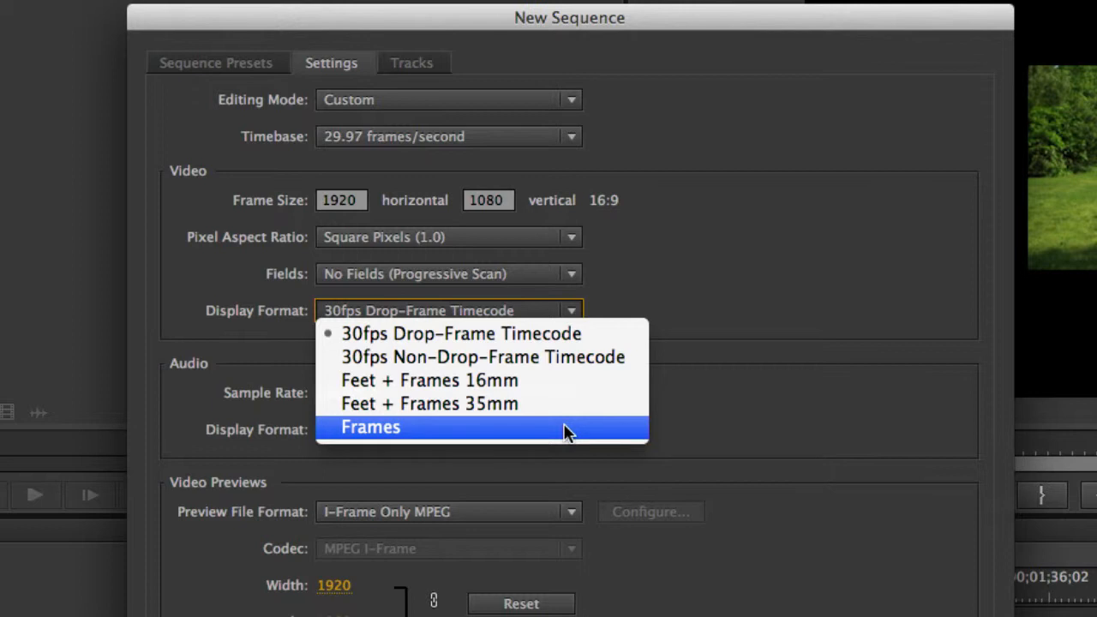
pyautogui.click(713, 301)
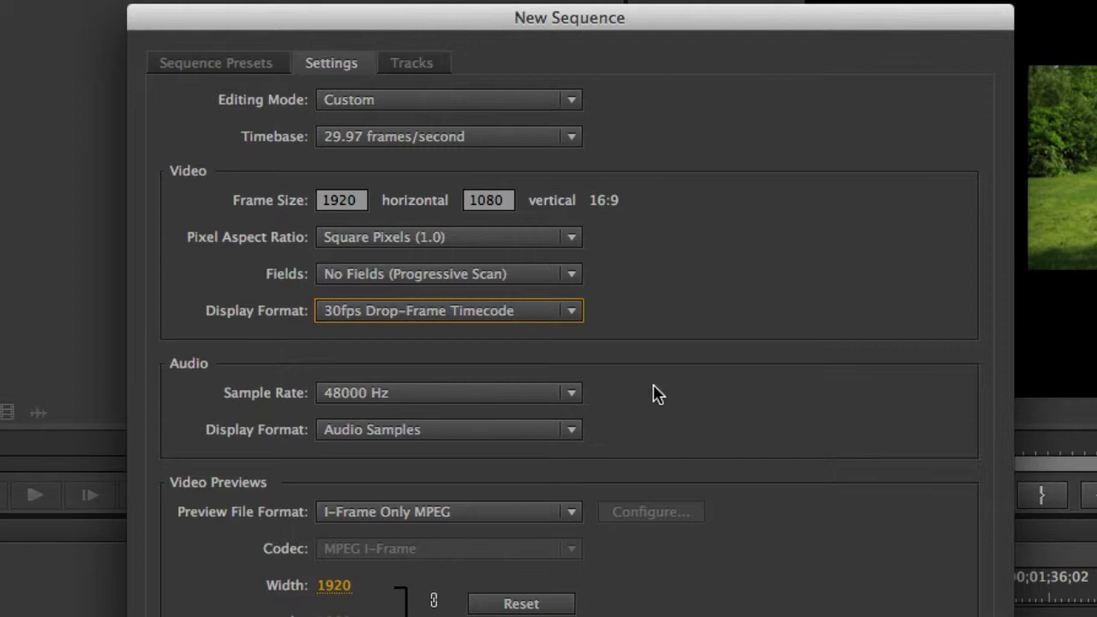
# Review the audio sample rate and audio display format options, keeping 48000 Hz and Audio Samples
pyautogui.click(572, 396)
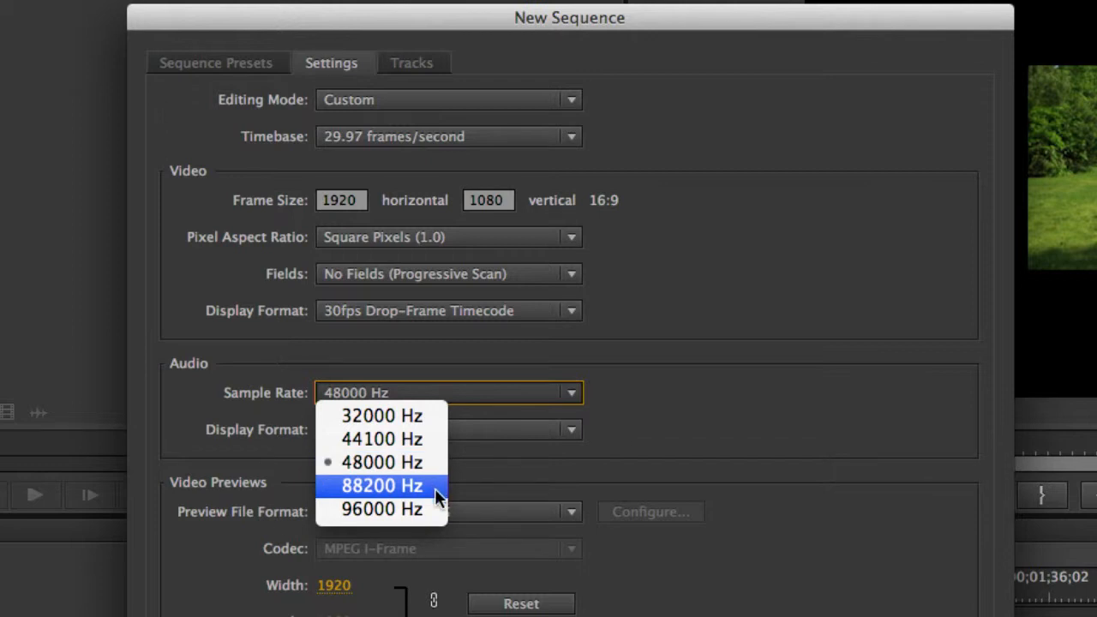
pyautogui.click(694, 417)
pyautogui.click(572, 431)
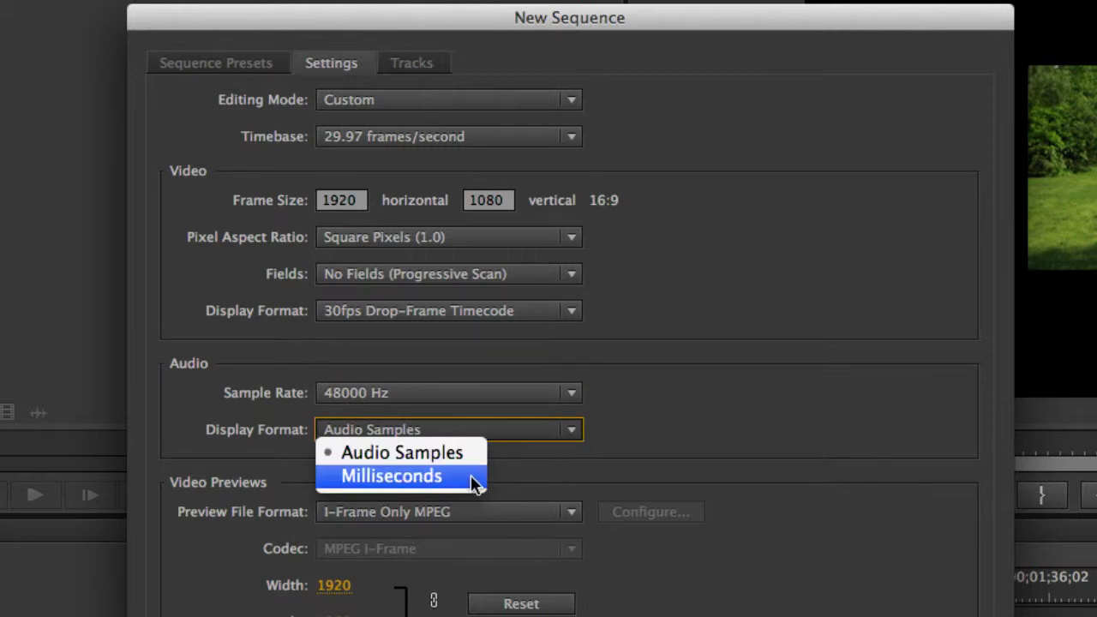
pyautogui.click(715, 429)
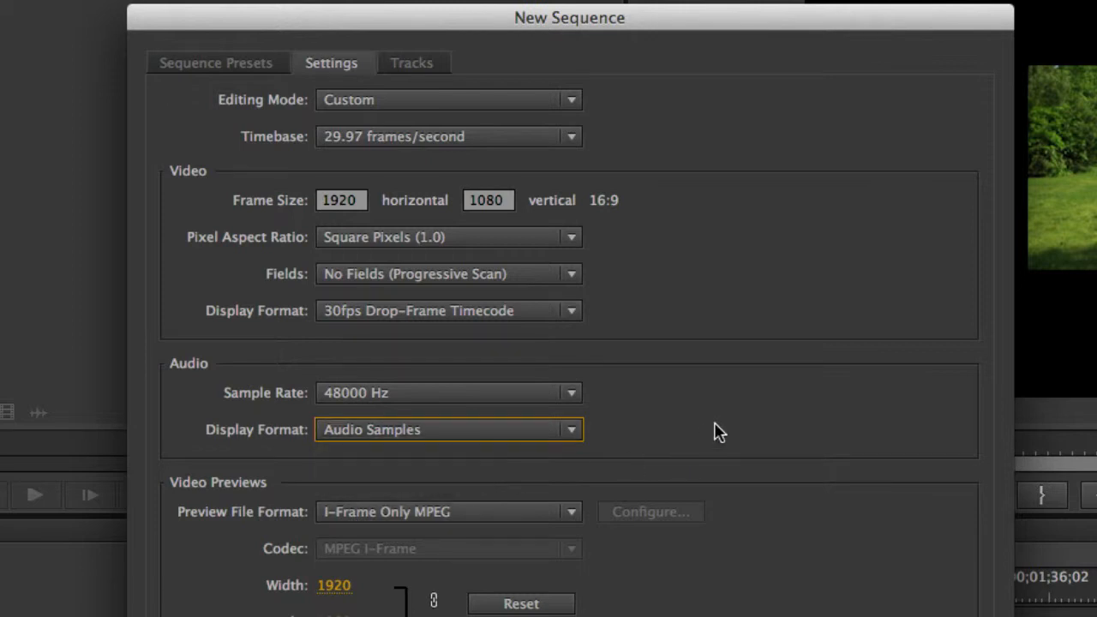
# Set the video preview file format to QuickTime with the Apple ProRes 422 codec and reset the preview dimensions
pyautogui.click(572, 511)
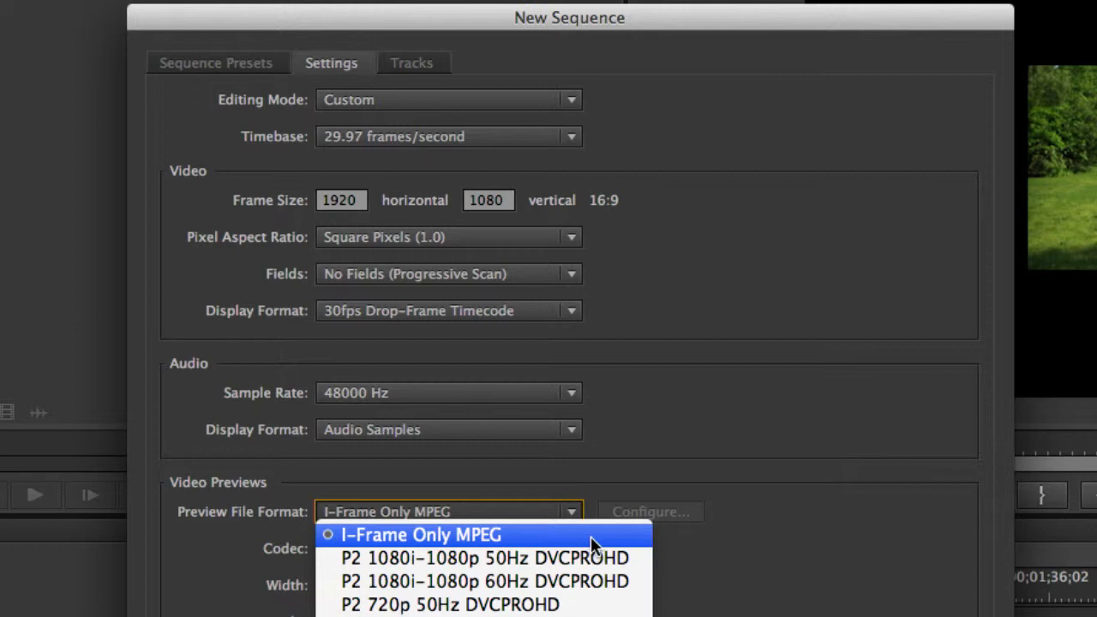
pyautogui.click(606, 486)
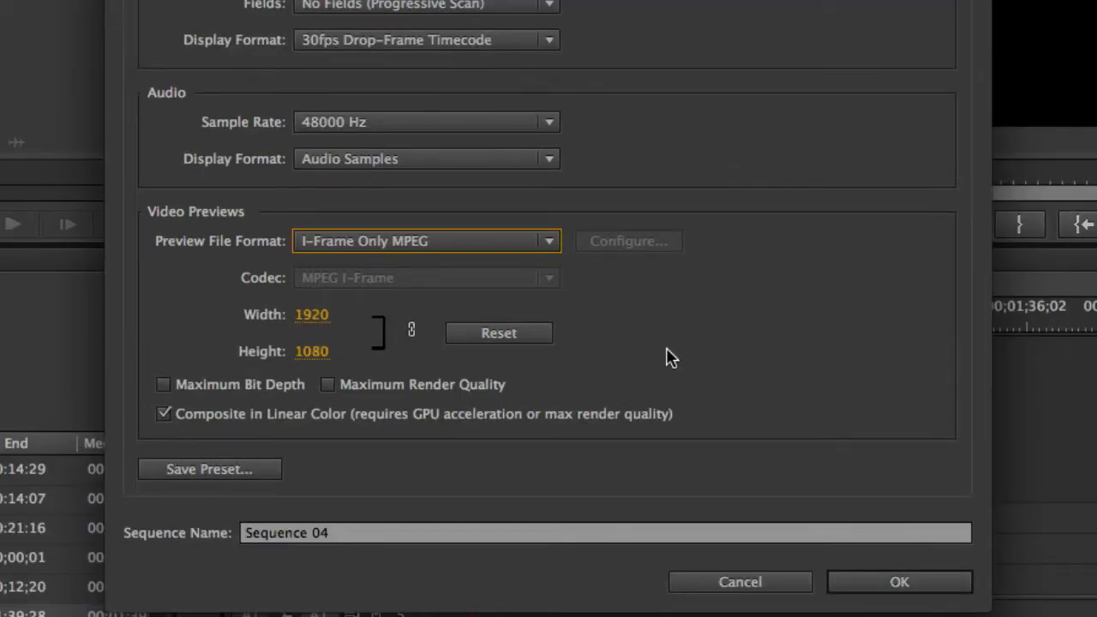
pyautogui.click(551, 243)
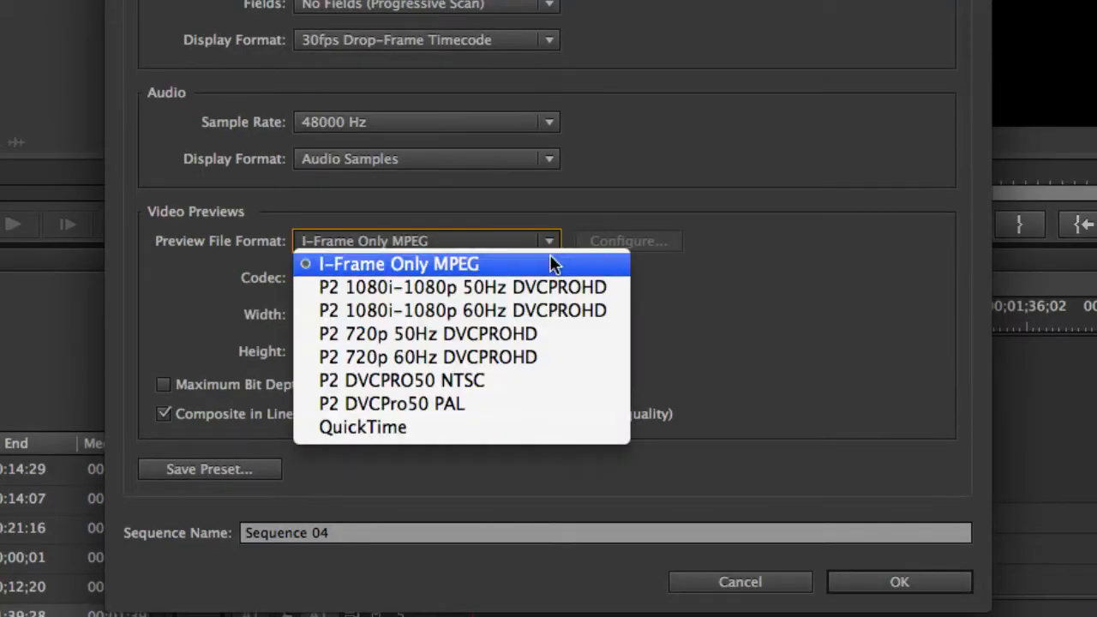
pyautogui.click(548, 425)
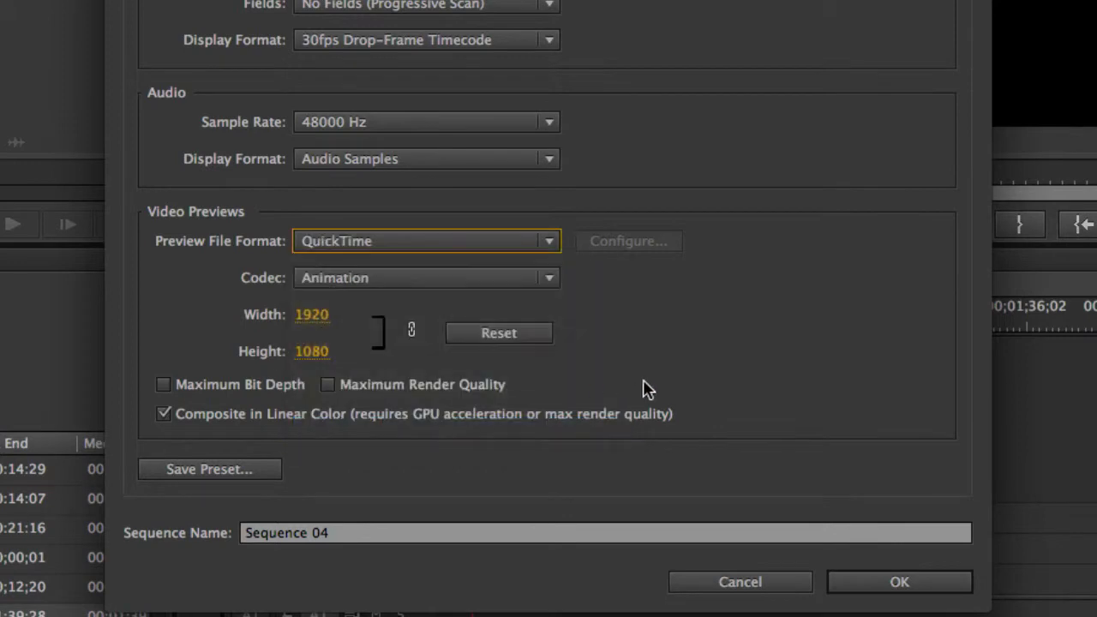
pyautogui.click(552, 278)
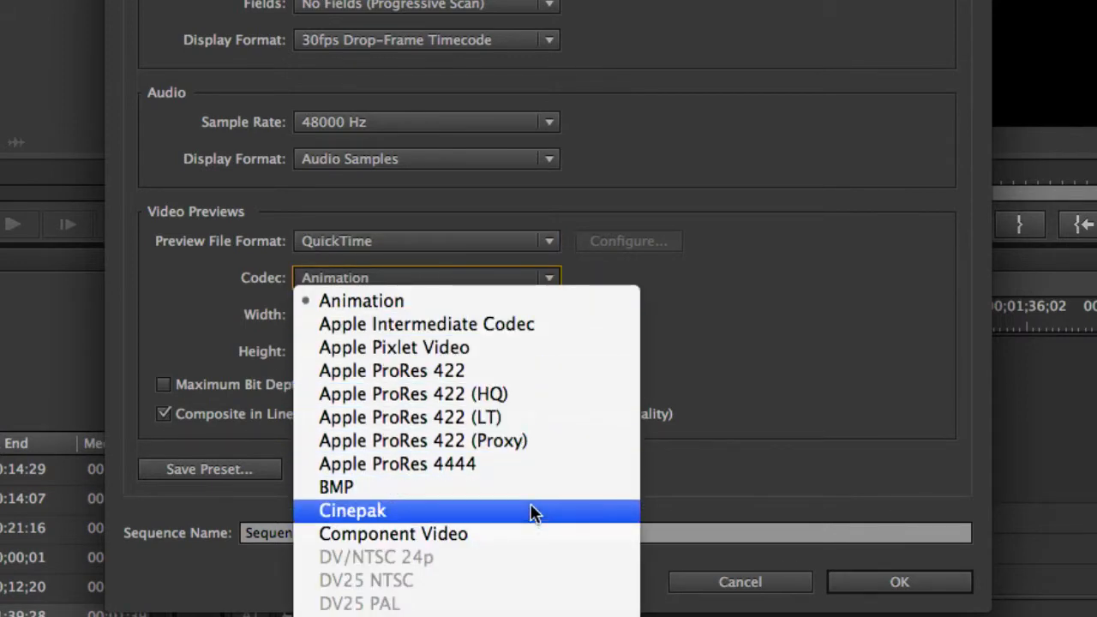
pyautogui.click(556, 372)
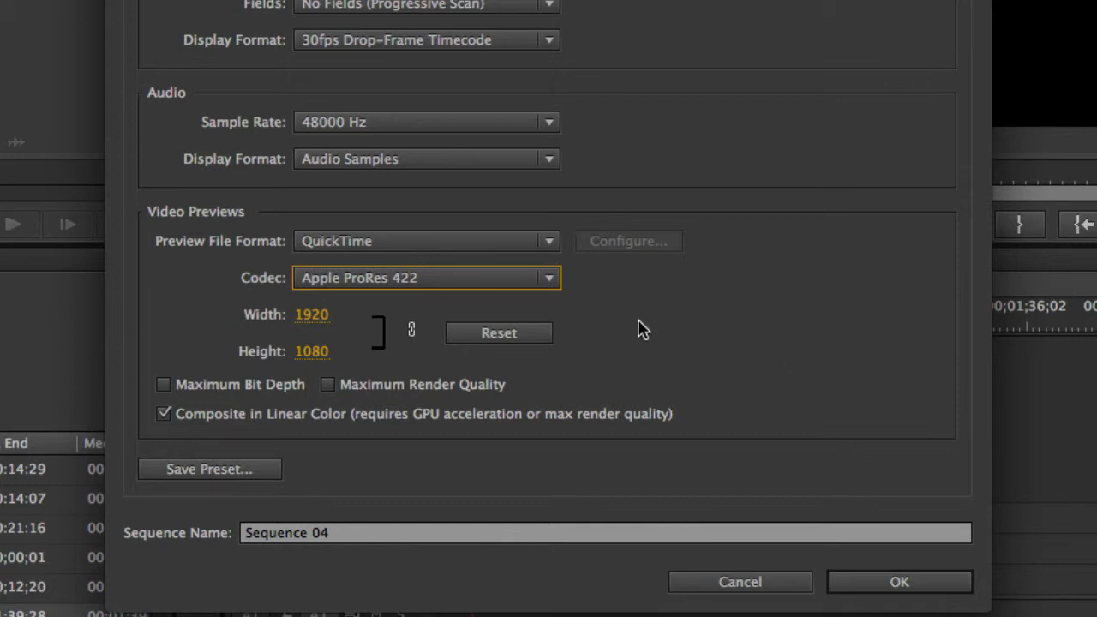
pyautogui.click(529, 336)
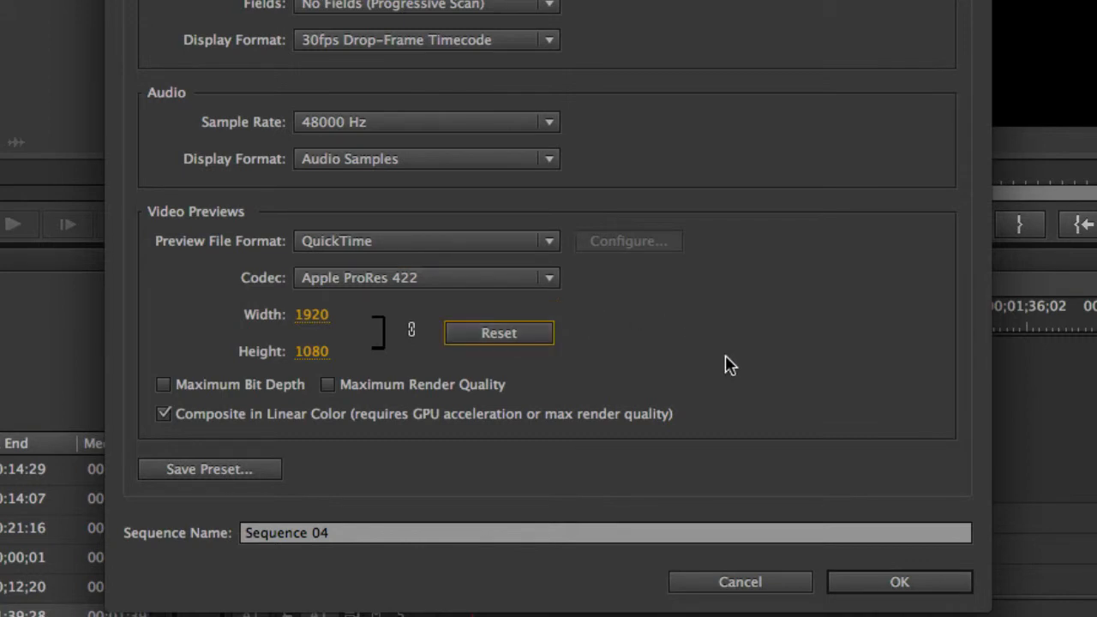
# Try the Maximum Bit Depth and Maximum Render Quality options for the video previews
pyautogui.click(164, 386)
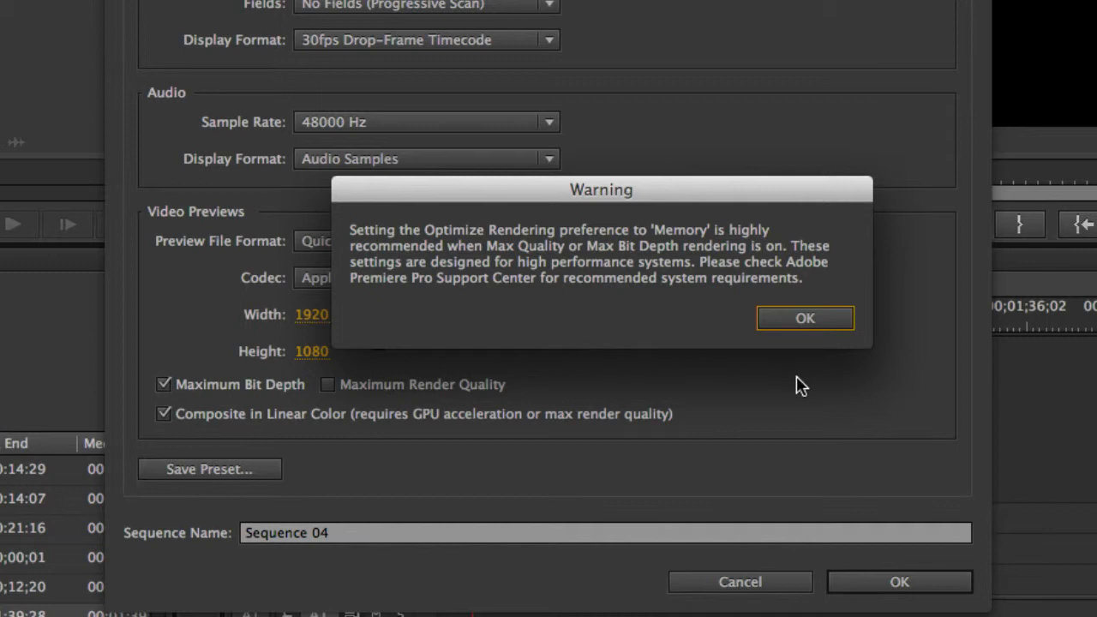
pyautogui.click(825, 323)
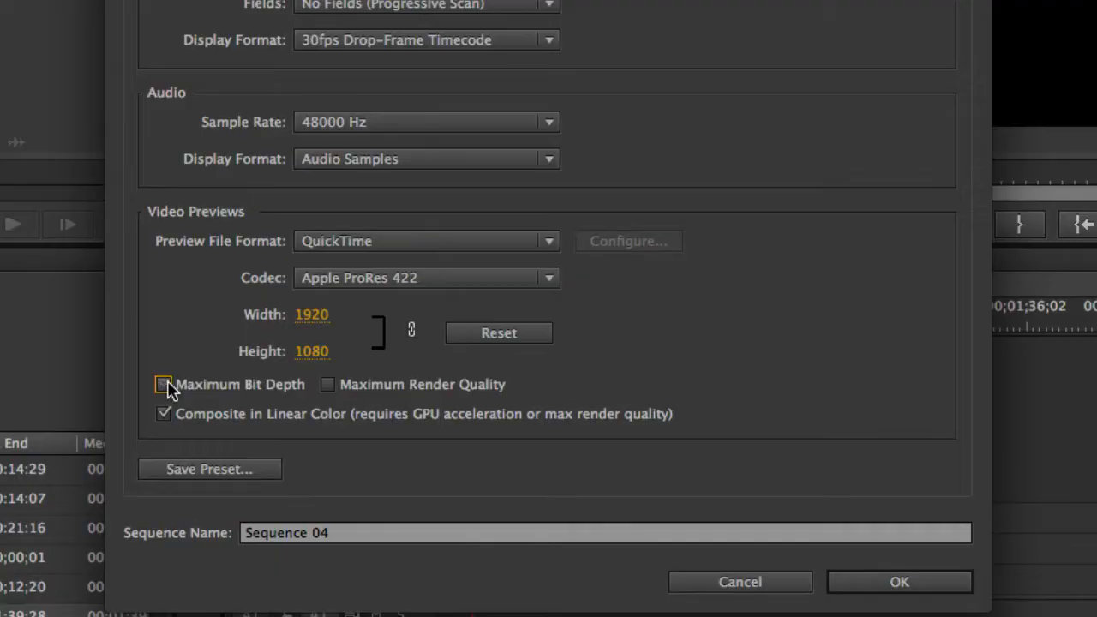
pyautogui.click(163, 385)
pyautogui.click(328, 387)
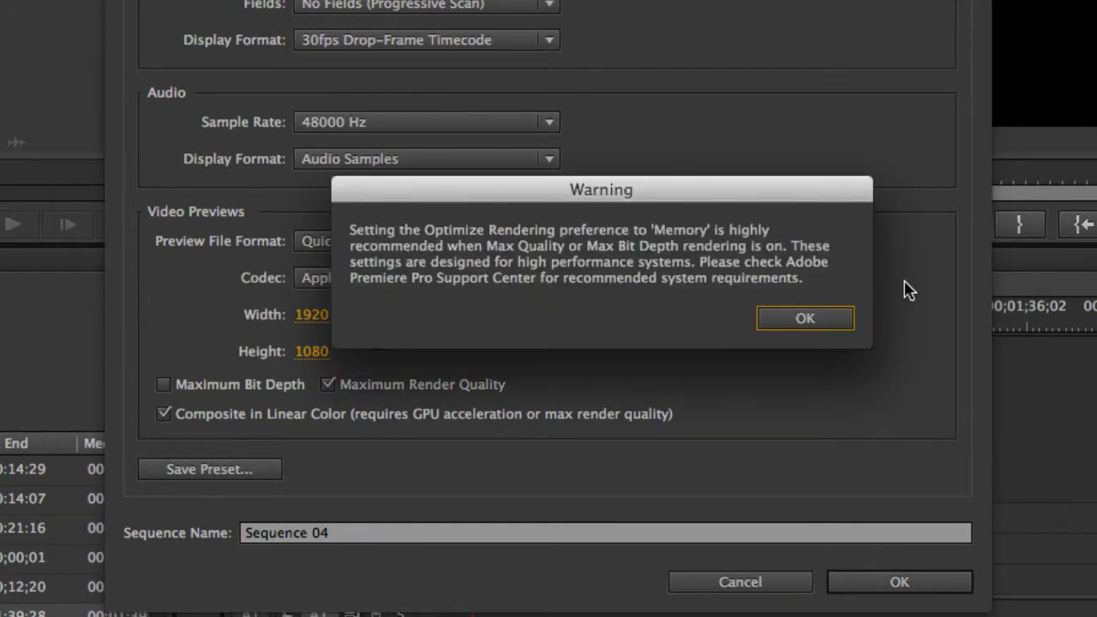
pyautogui.click(839, 319)
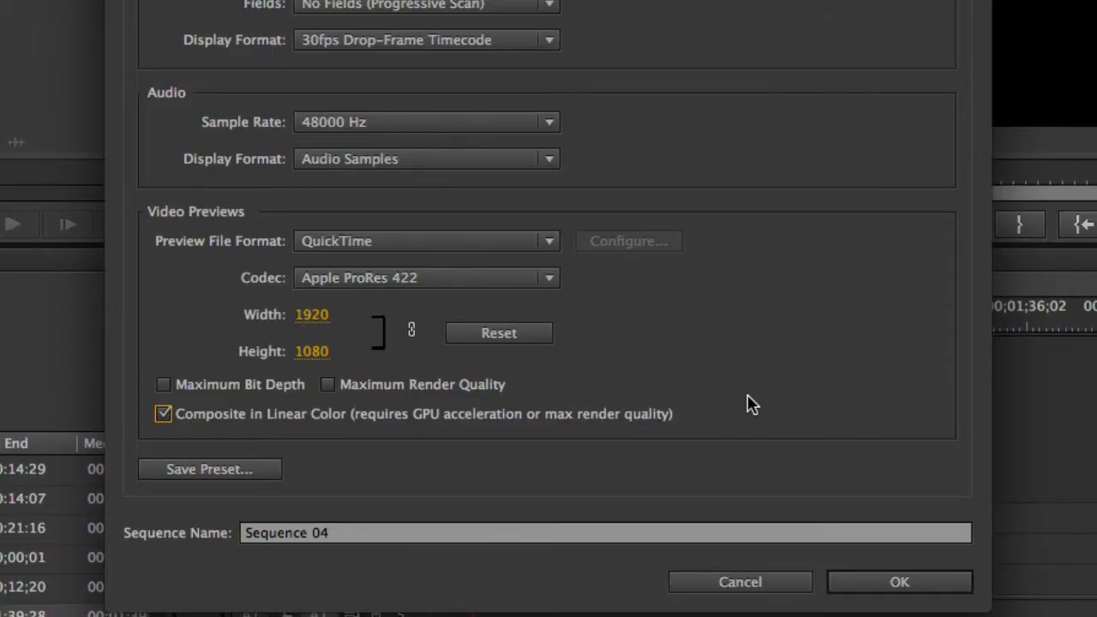
# Save the sequence settings as a preset named as the presenter's test, with a description starting "1920 x 1080"
pyautogui.click(262, 472)
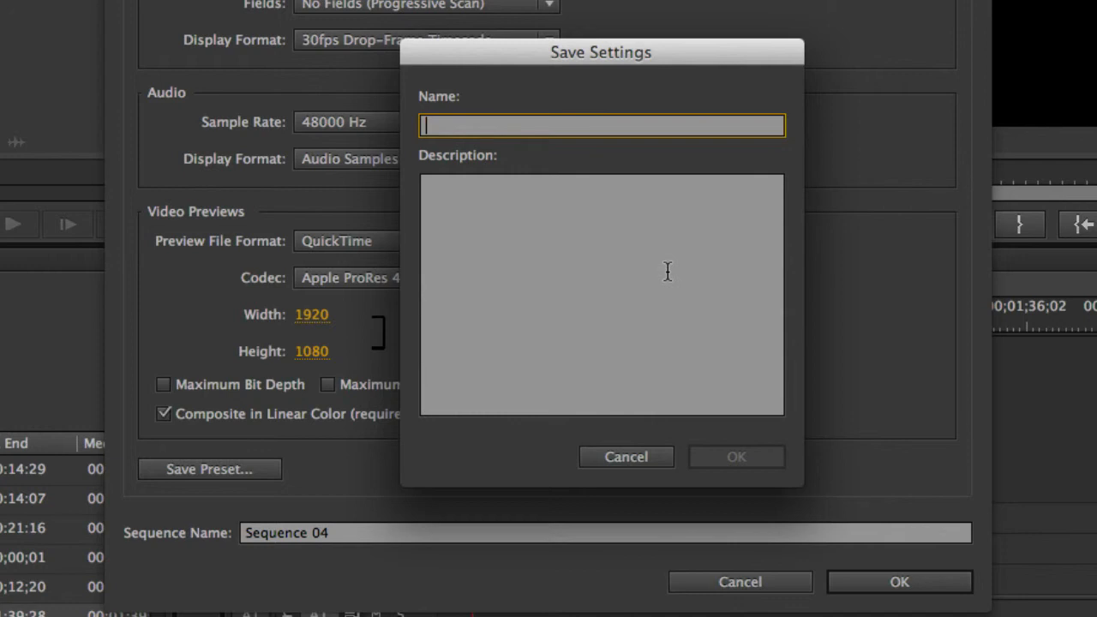
pyautogui.write('luisa')
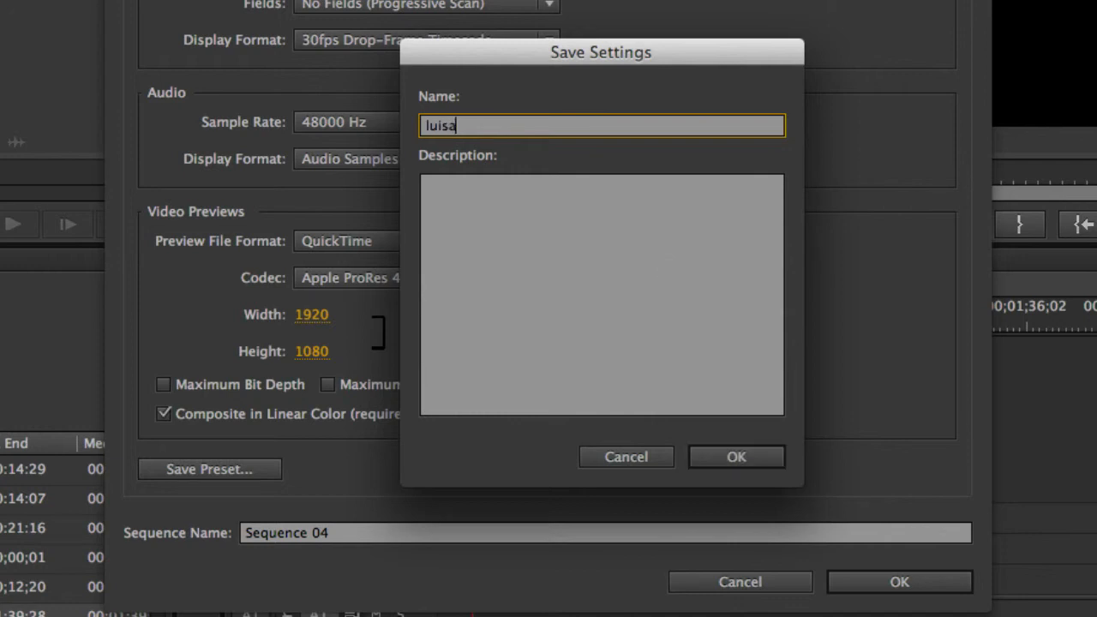
pyautogui.write("'s test")
pyautogui.click(582, 235)
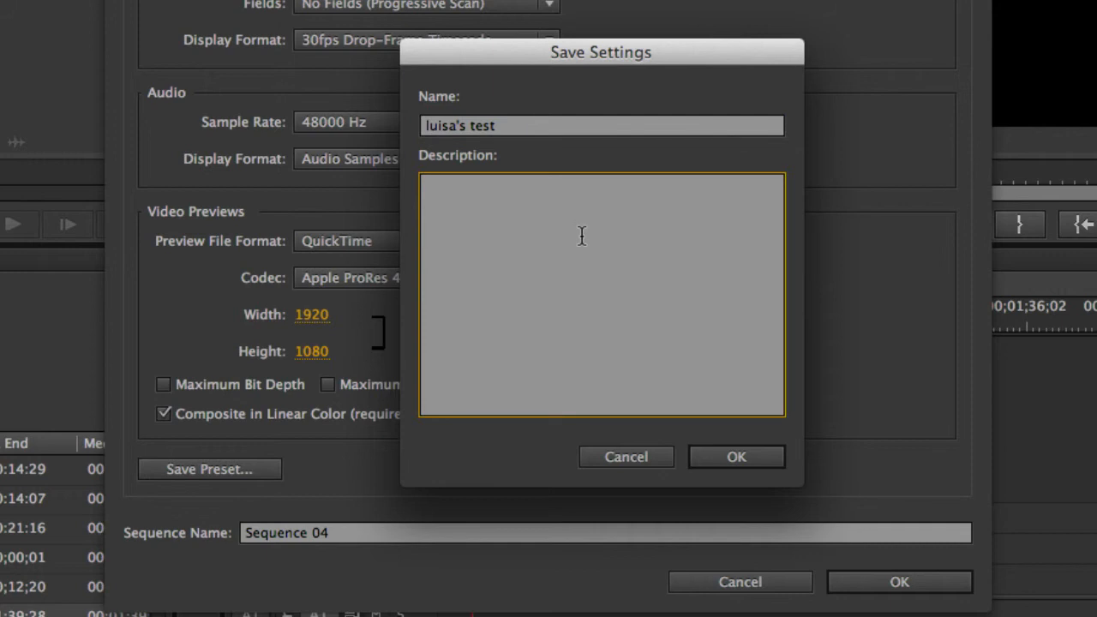
pyautogui.write('1920 x 1080 p')
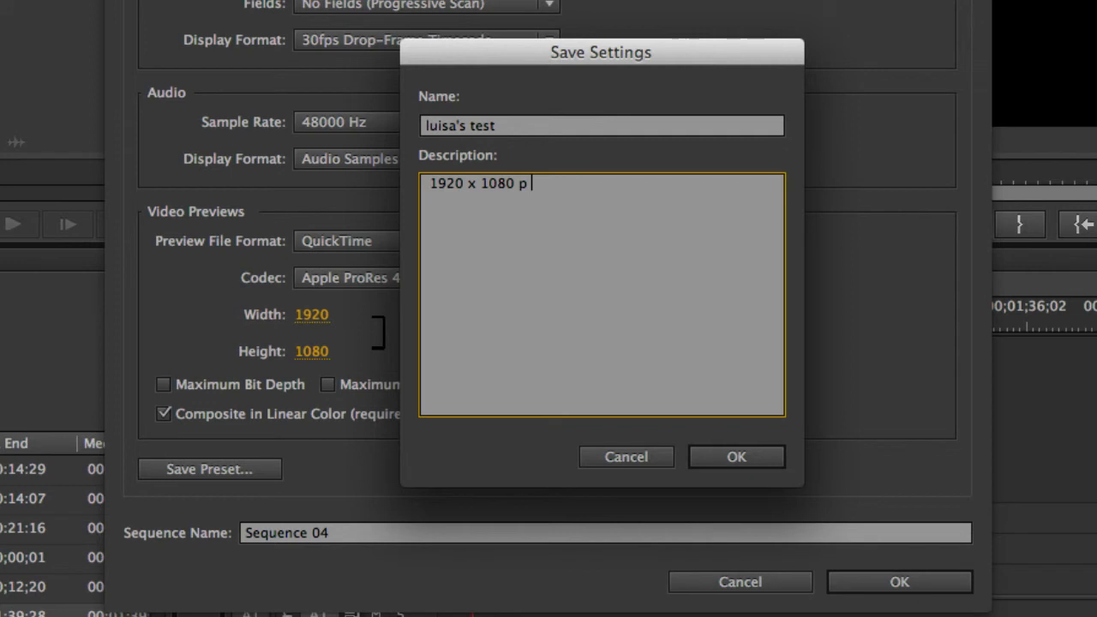
pyautogui.click(742, 456)
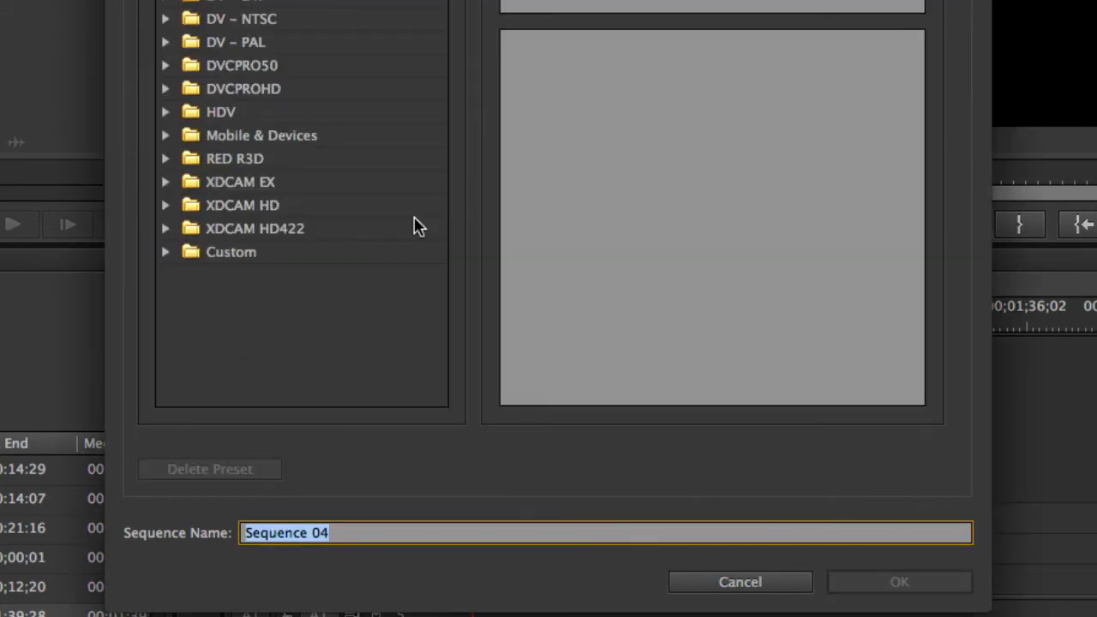
# Create the sequence "Sequence 04" from the saved test preset in the Custom preset folder
pyautogui.click(166, 255)
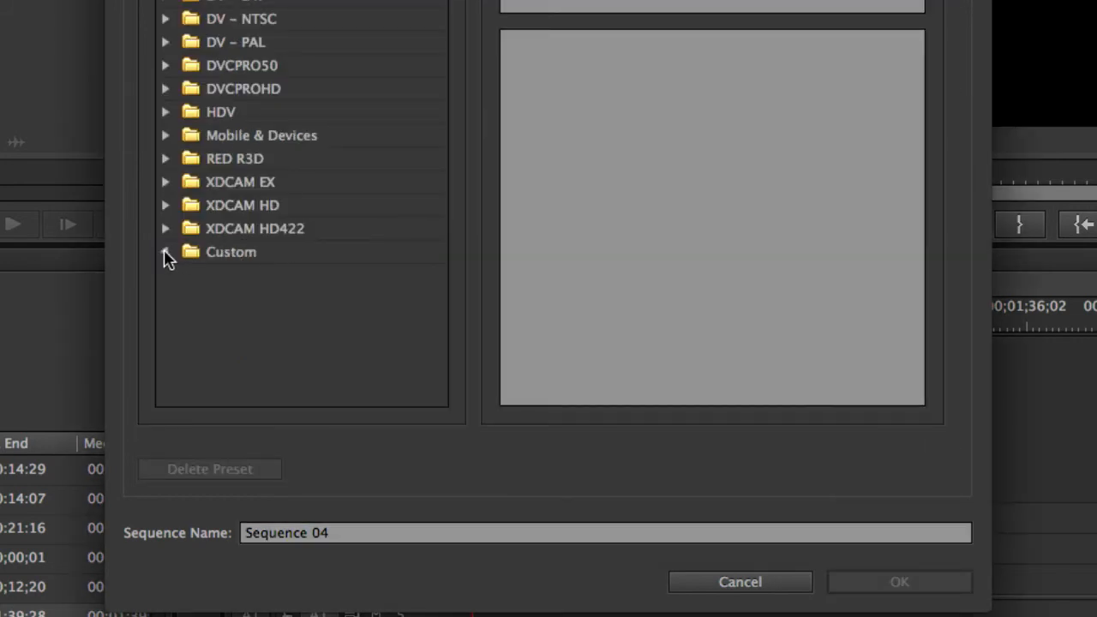
pyautogui.click(233, 274)
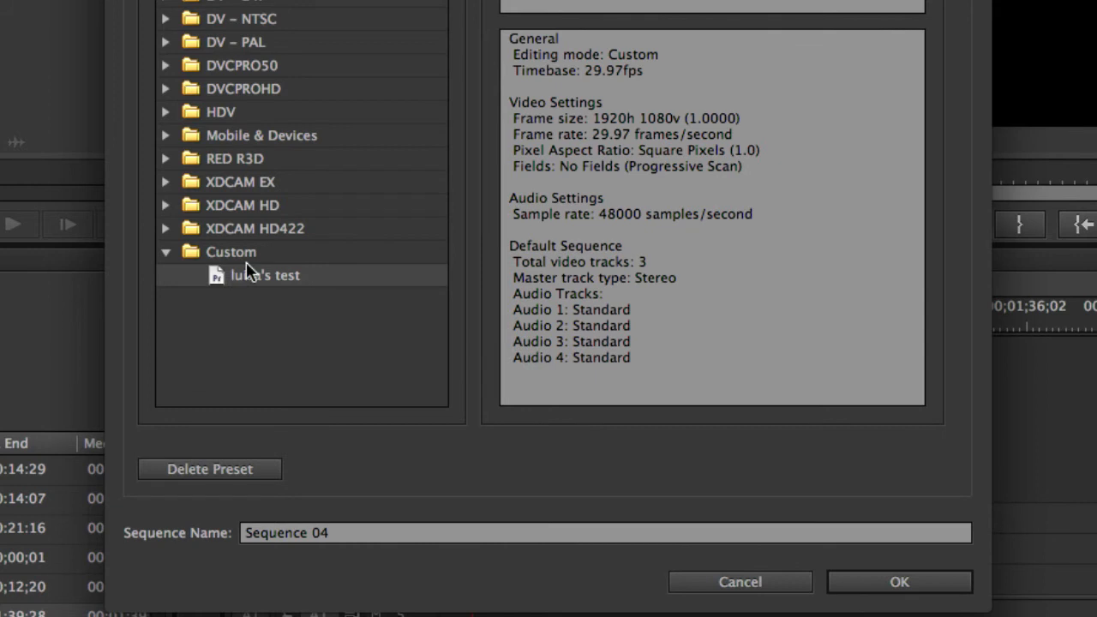
pyautogui.click(882, 581)
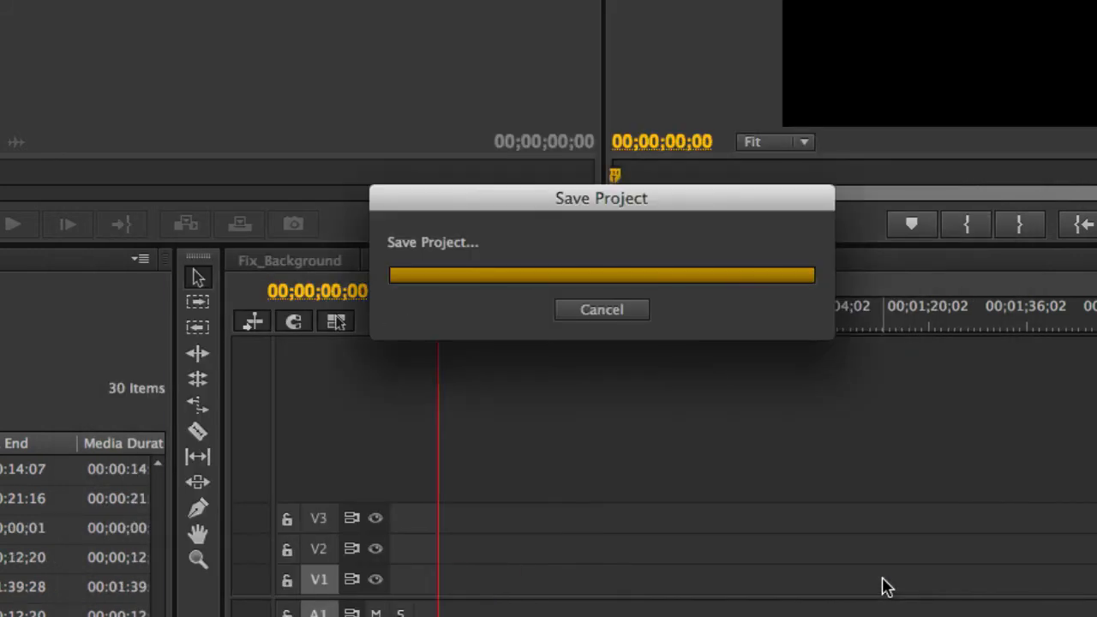